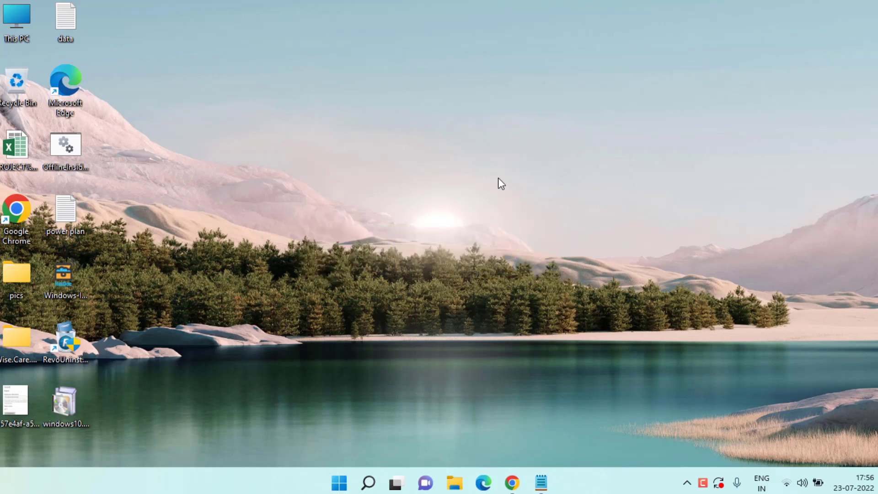
Check the Windows Update page in Settings, then close Settings.
key("super+i")
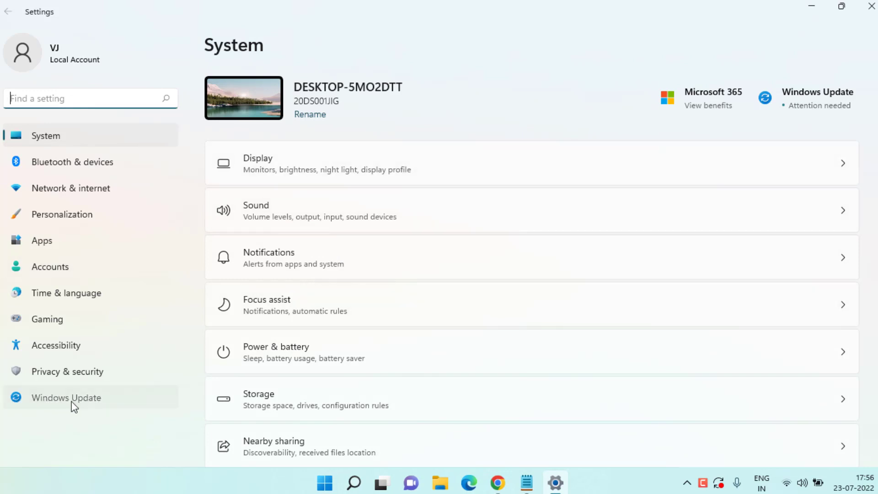
left_click(91, 398)
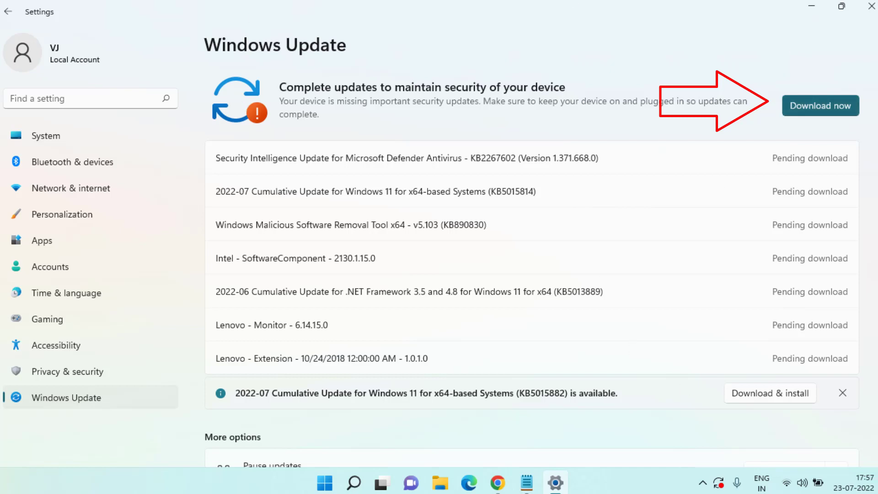
left_click(873, 6)
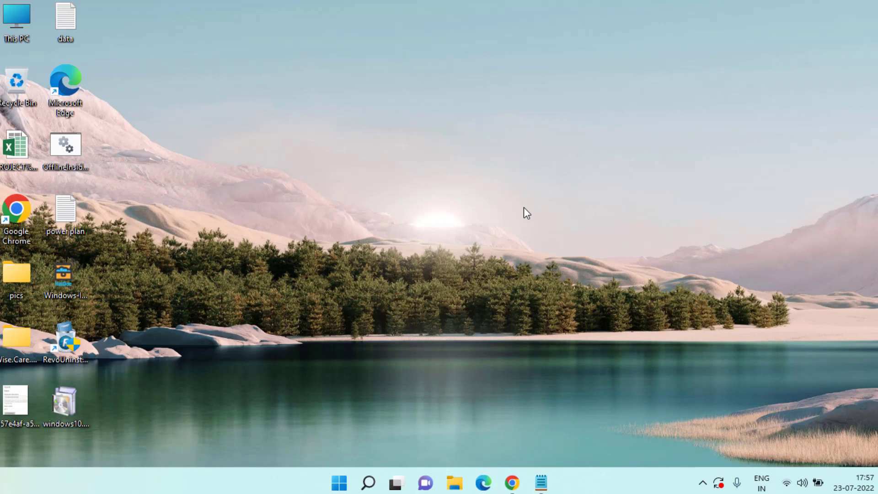
Start the Run dialog from the Start menu and clear its prefilled command.
left_click(339, 483)
type("run")
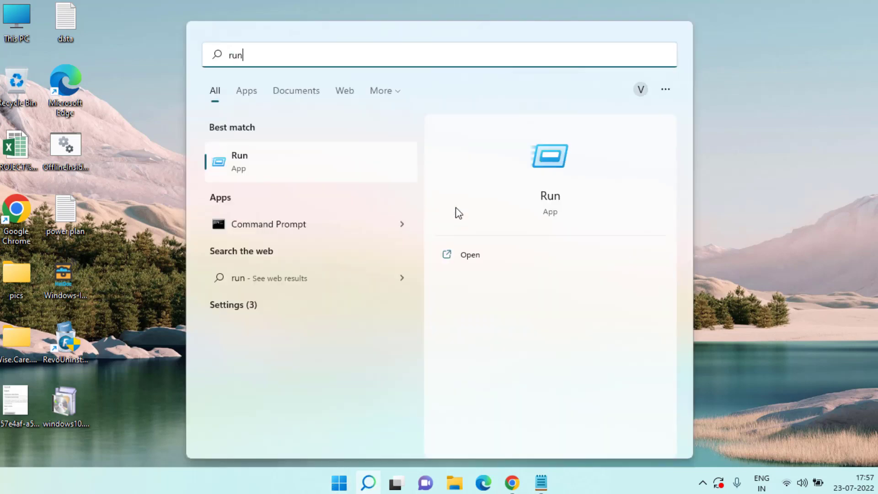
left_click(561, 157)
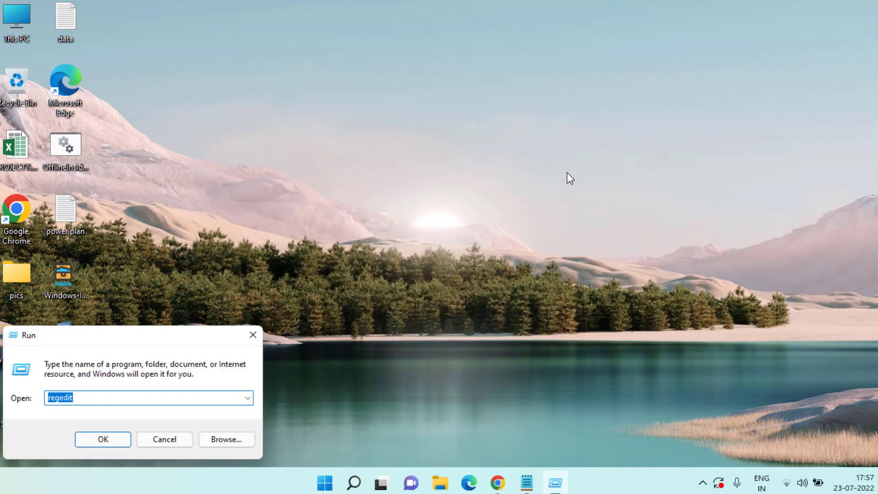
key("BackSpace")
type("regedit")
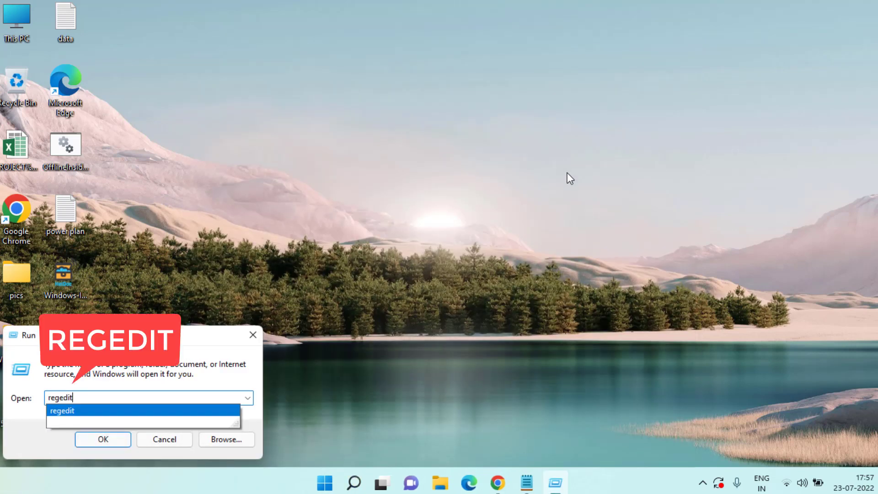
Launch regedit and navigate to Computer\HKEY_LOCAL_MACHINE\SOFTWARE\AMD via the address bar.
key("Return")
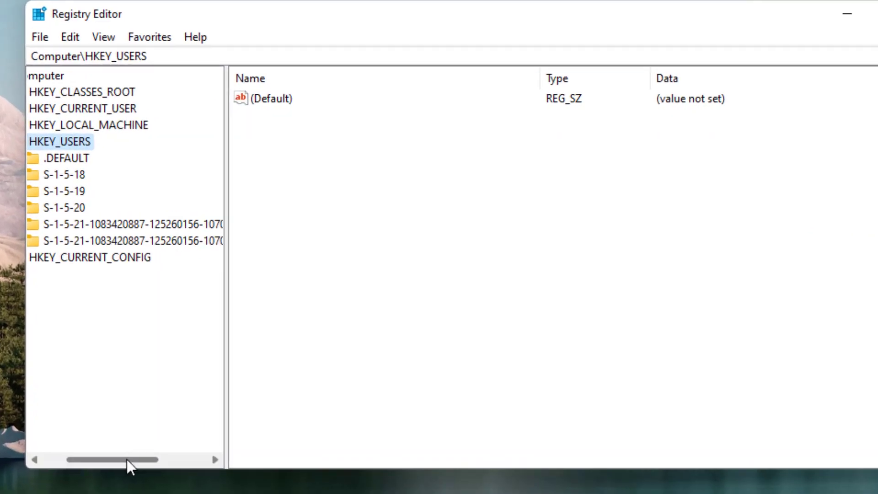
left_click_drag(126, 459, 102, 459)
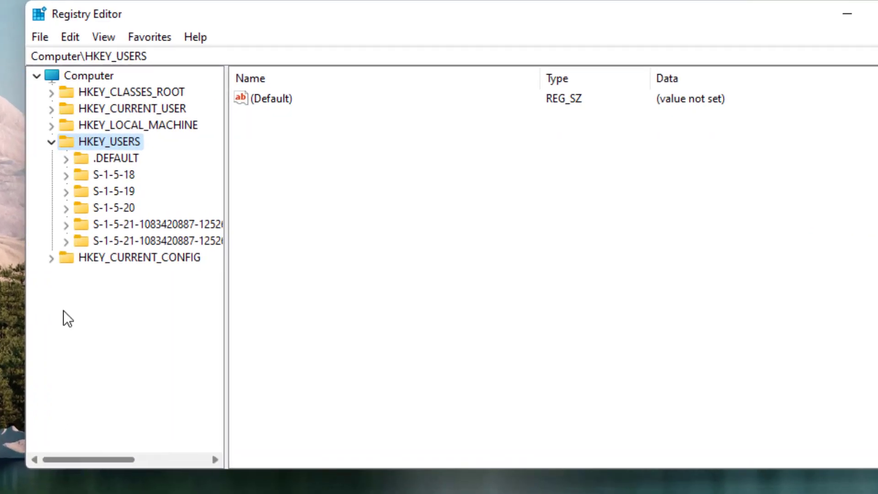
left_click(53, 141)
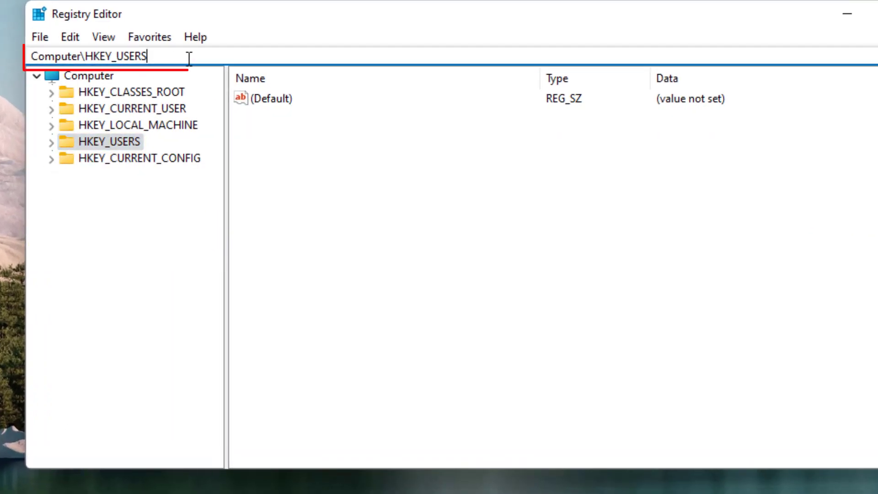
left_click(163, 57)
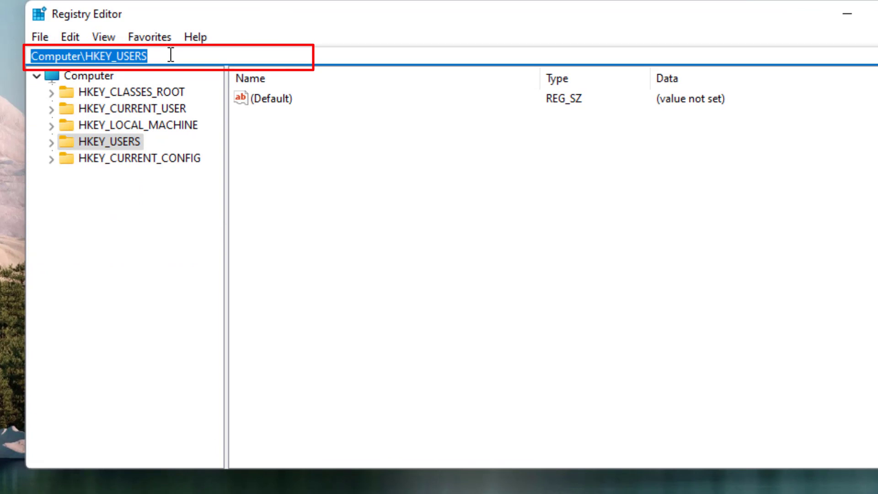
type("Computer\\HKEY_LOCAL_MACHINE\\SOFTWARE\\AMD")
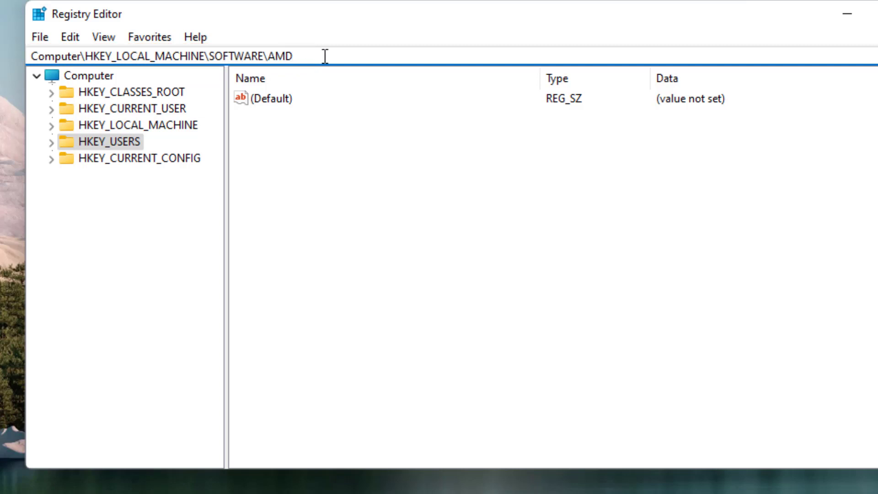
key("Return")
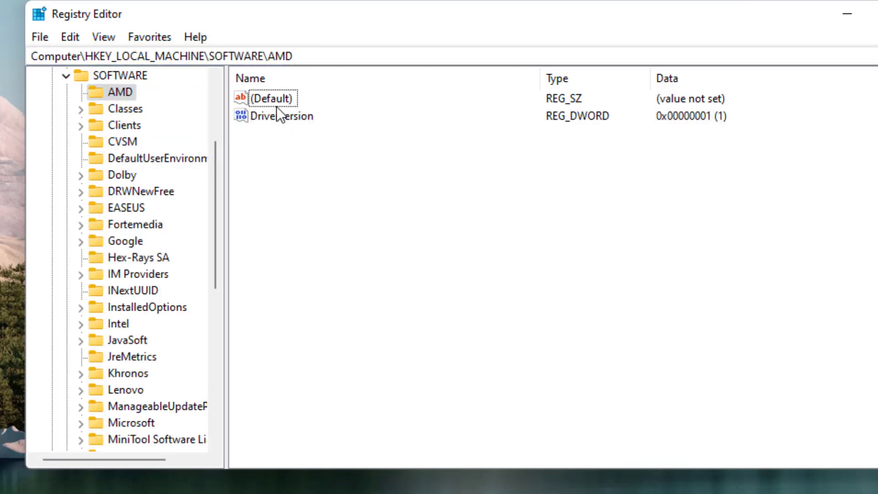
Edit the Driverversion DWORD and save its value data as 0.
left_click(285, 118)
double_click(283, 118)
left_click(90, 194)
type("0")
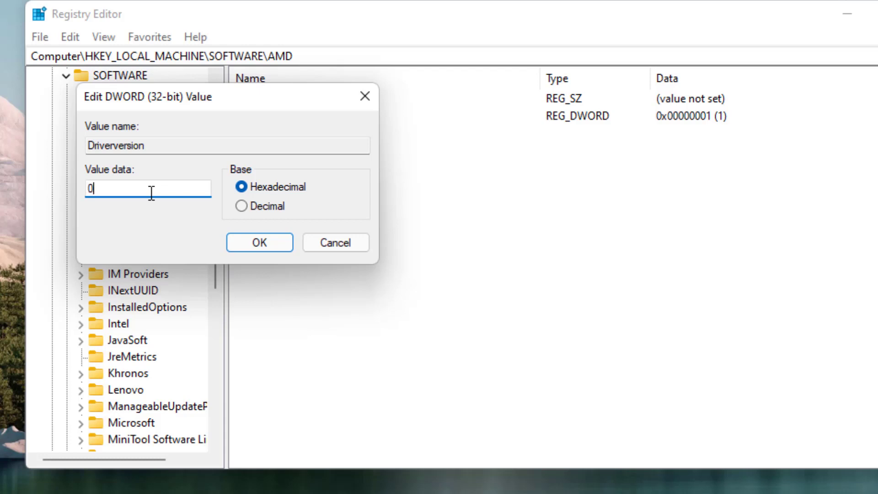
left_click(257, 243)
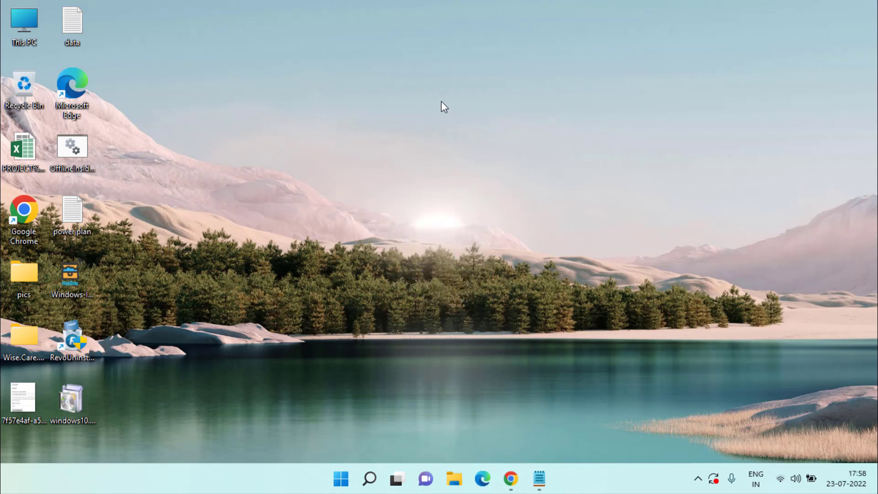
Launch Device Manager from the Start button's quick menu and enable Show hidden devices.
right_click(341, 478)
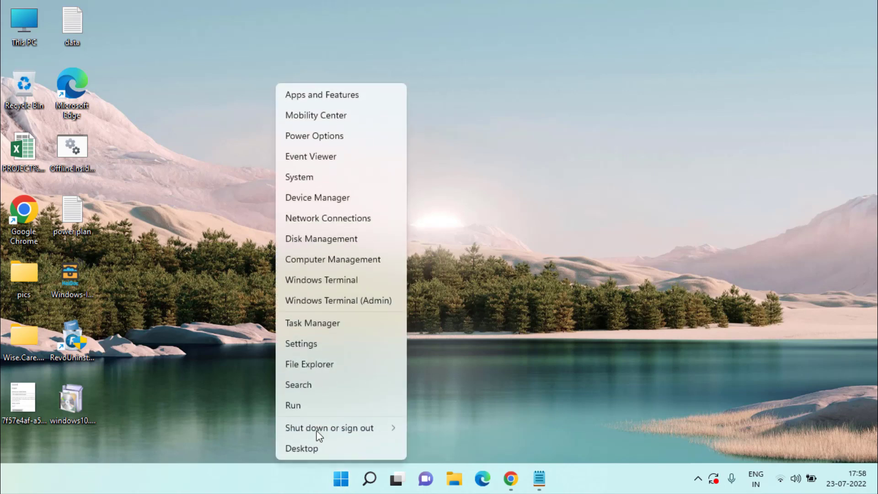
left_click(328, 201)
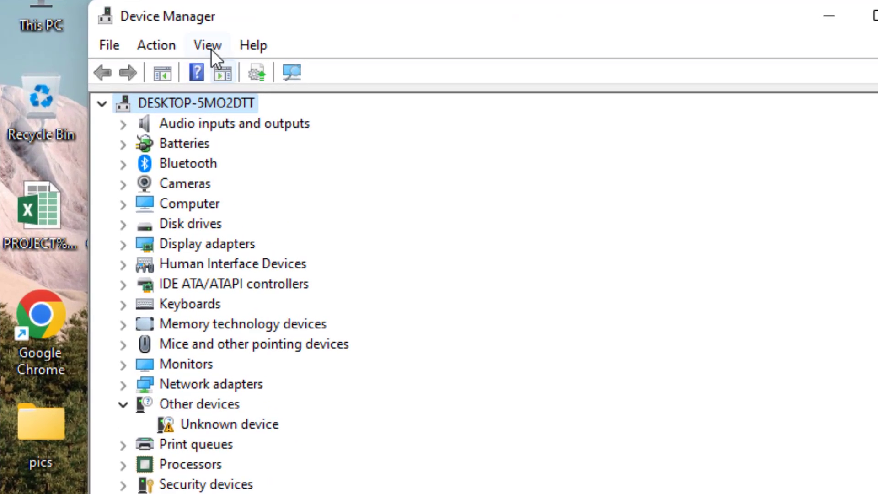
left_click(212, 49)
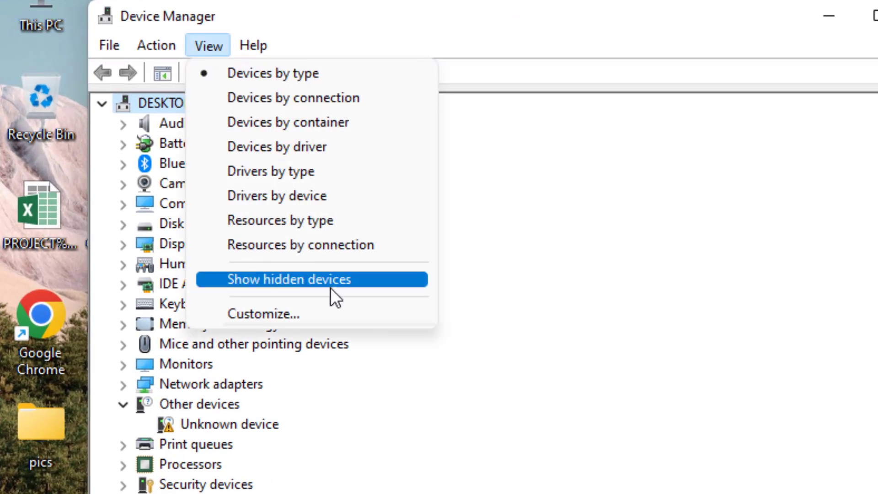
left_click(328, 279)
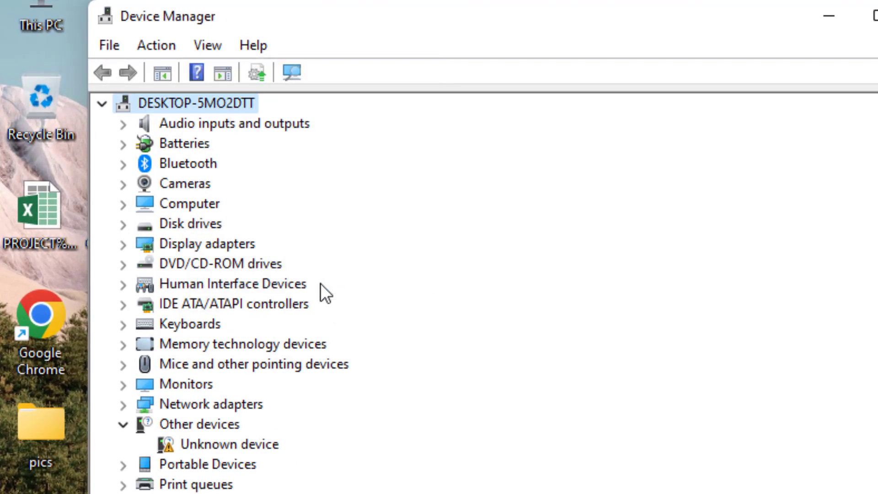
Expand Display adapters and view the Intel HD Graphics 5500 options without changing anything.
left_click(239, 249)
left_click(124, 244)
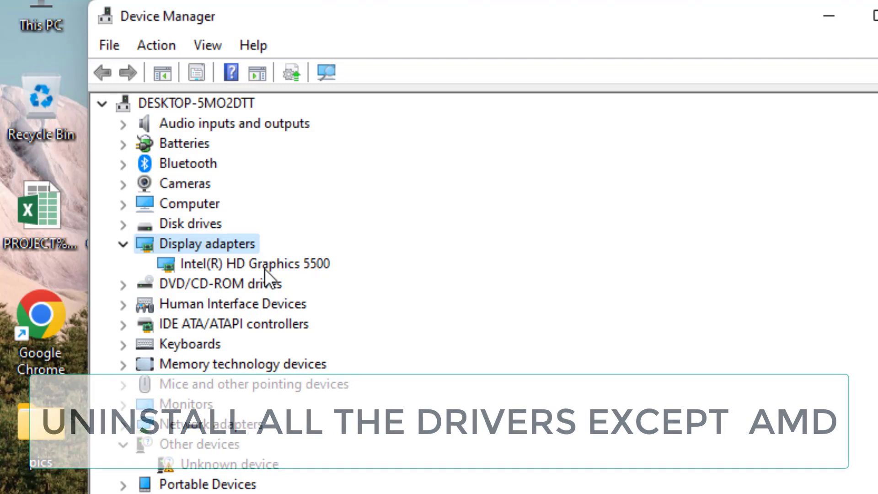
right_click(266, 268)
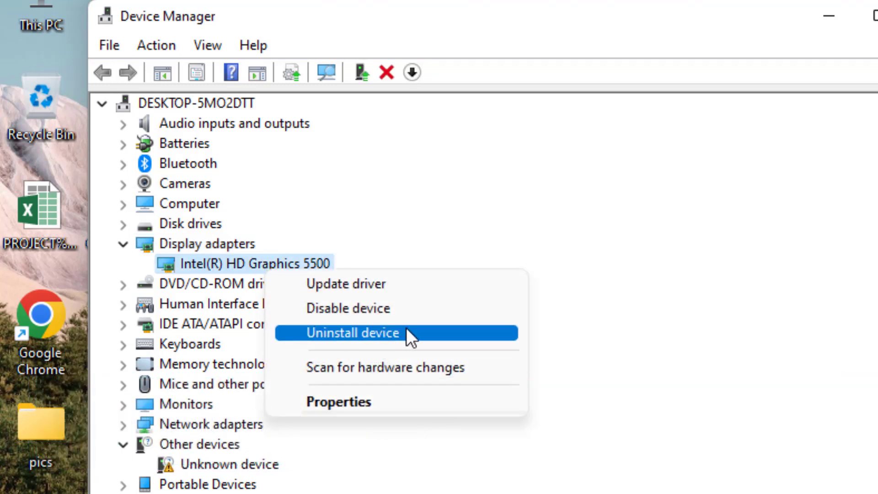
left_click(474, 193)
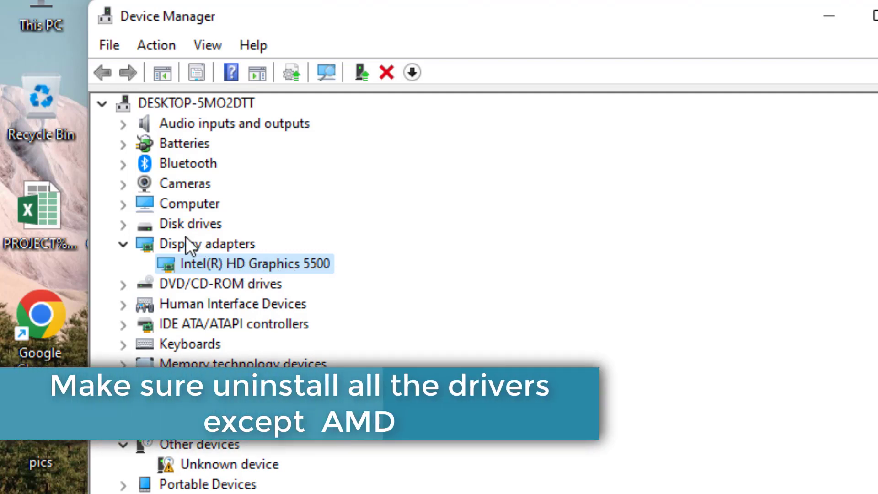
Review the Intel adapter's options again without uninstalling, then close Device Manager.
right_click(283, 265)
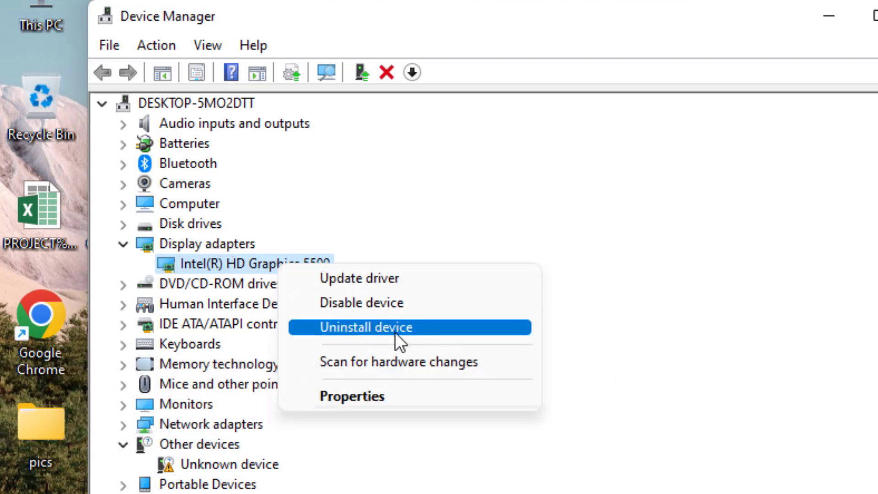
left_click(411, 196)
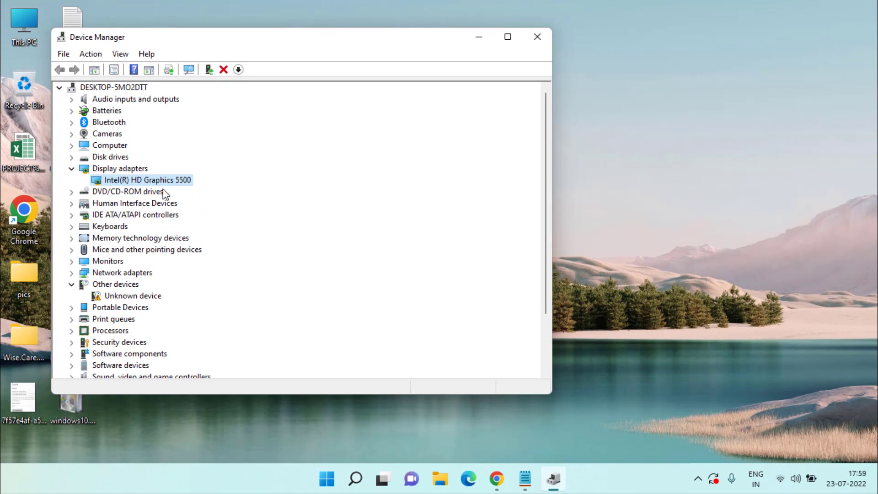
left_click(539, 39)
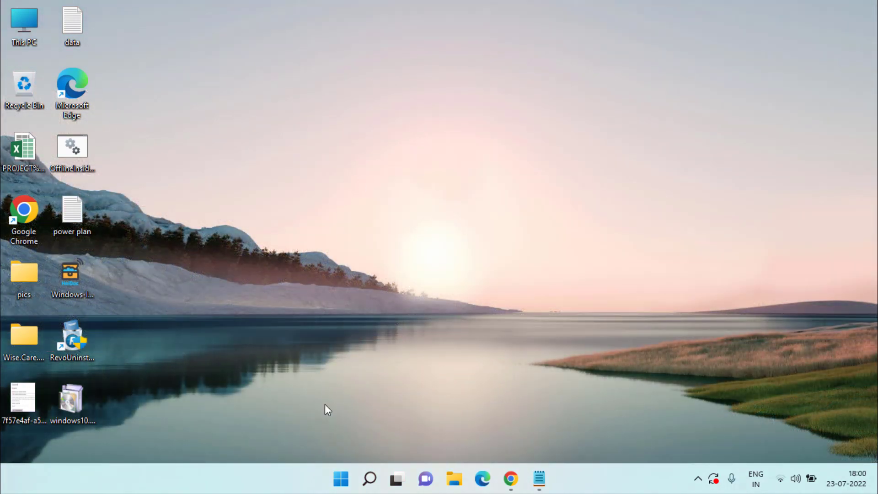
Restore Chrome and select AMD Radeon R7 M375 from the searchable AMD product list.
left_click(511, 478)
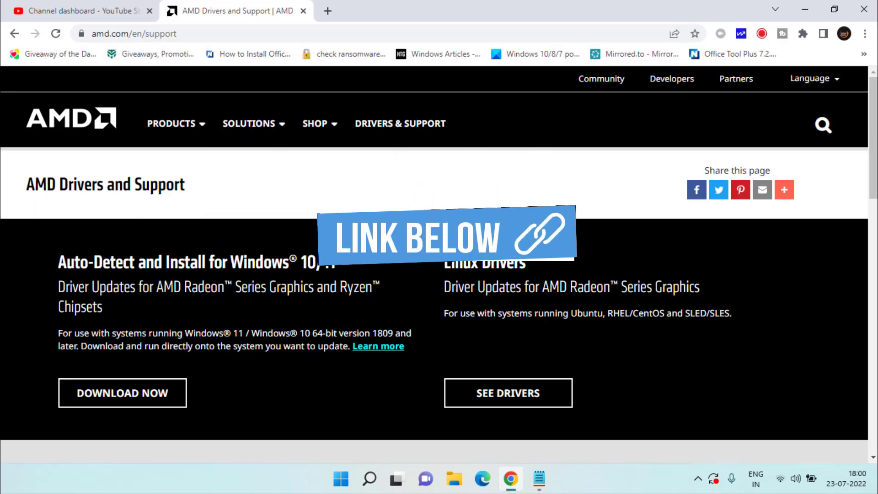
scroll(391, 207, "down", 2)
scroll(388, 207, "down", 2)
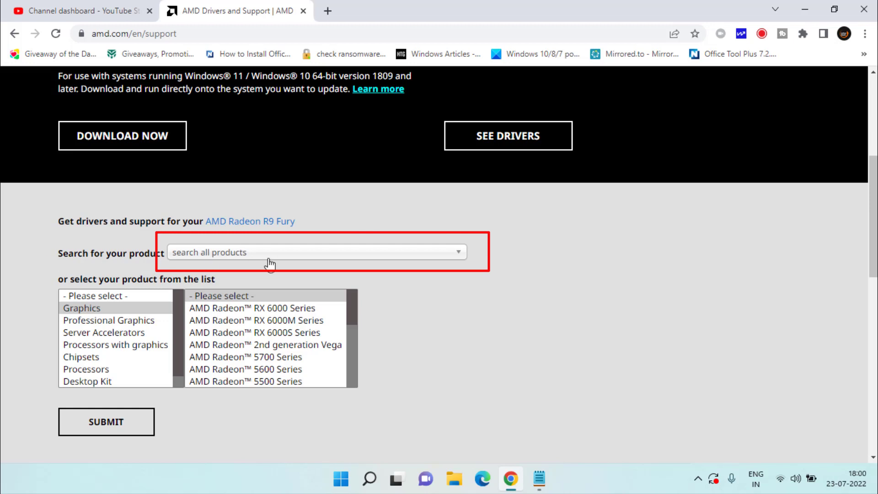
left_click(306, 260)
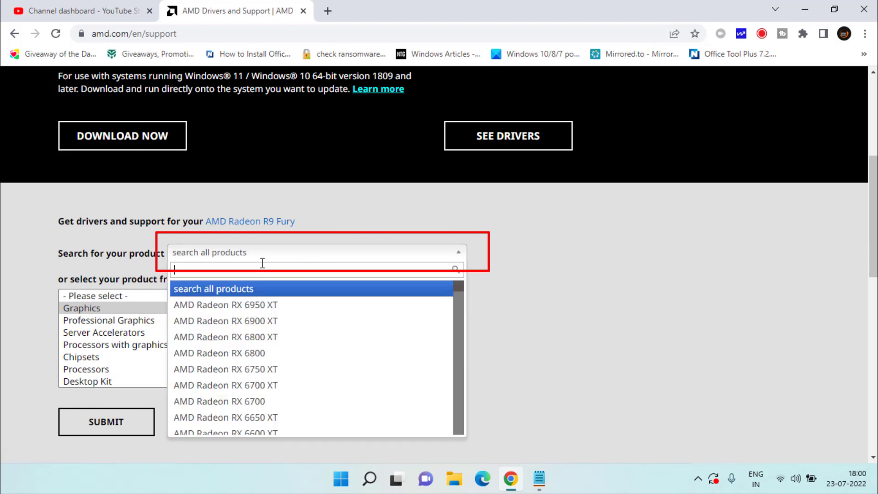
type("amd")
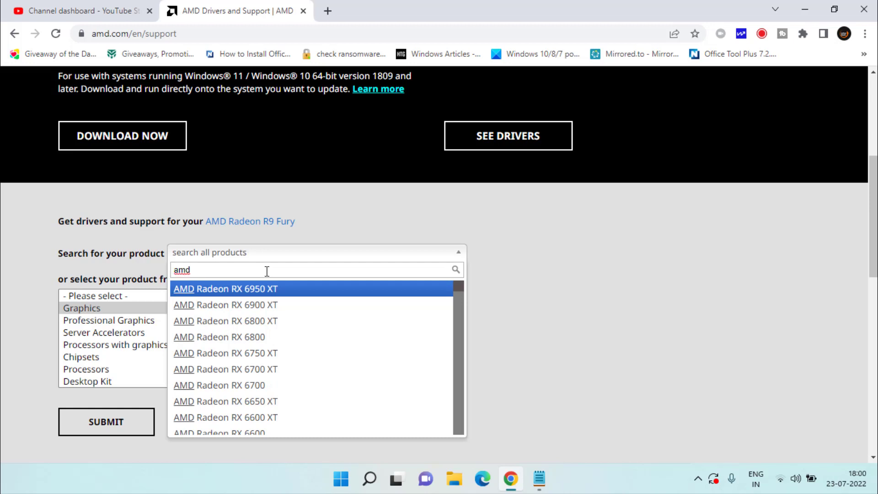
scroll(293, 328, "down", 3)
scroll(295, 336, "down", 5)
scroll(295, 335, "down", 3)
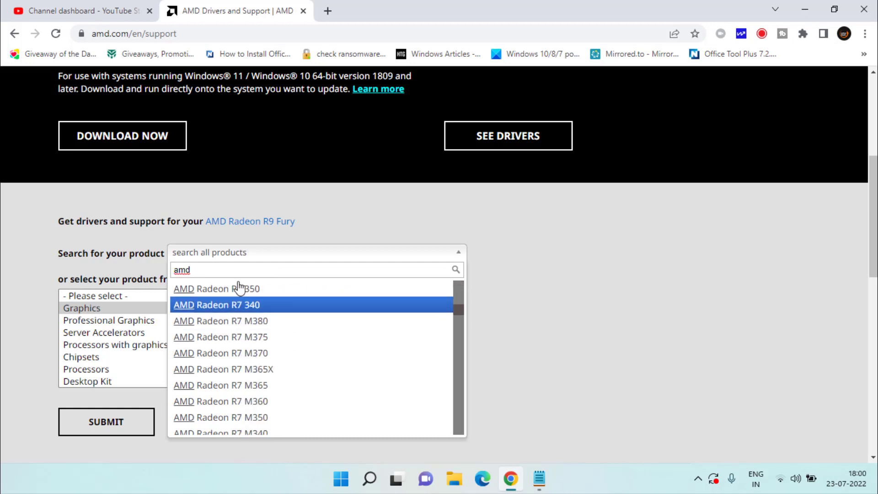
left_click(223, 335)
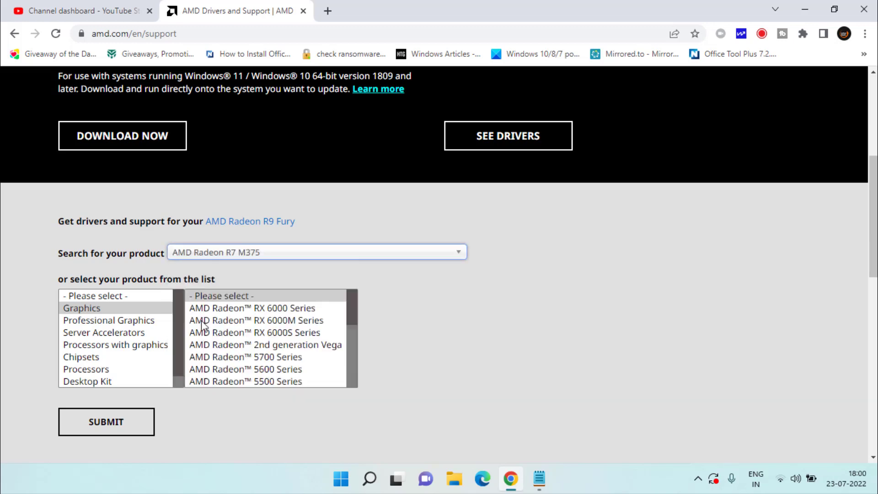
Submit the product, download AMD Software: Adrenalin Edition for Windows 10 64-bit, save it and minimize Chrome.
left_click(135, 430)
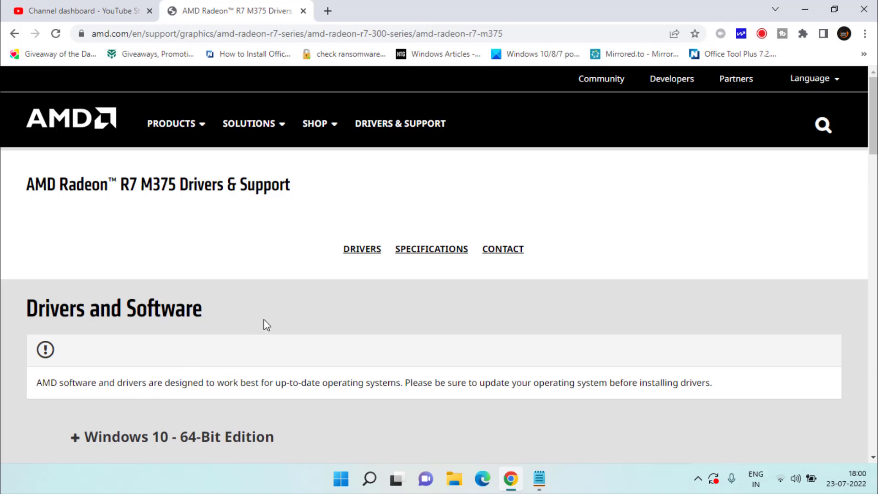
scroll(278, 312, "down", 5)
scroll(126, 266, "up", 2)
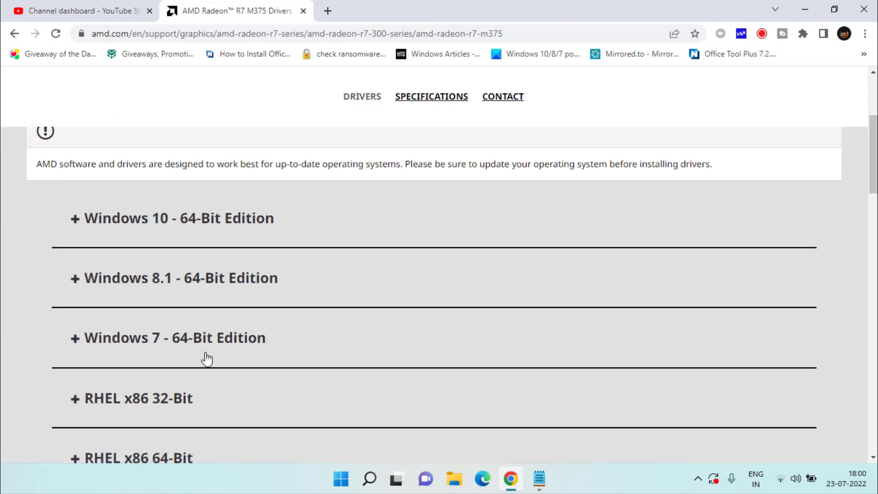
left_click(74, 221)
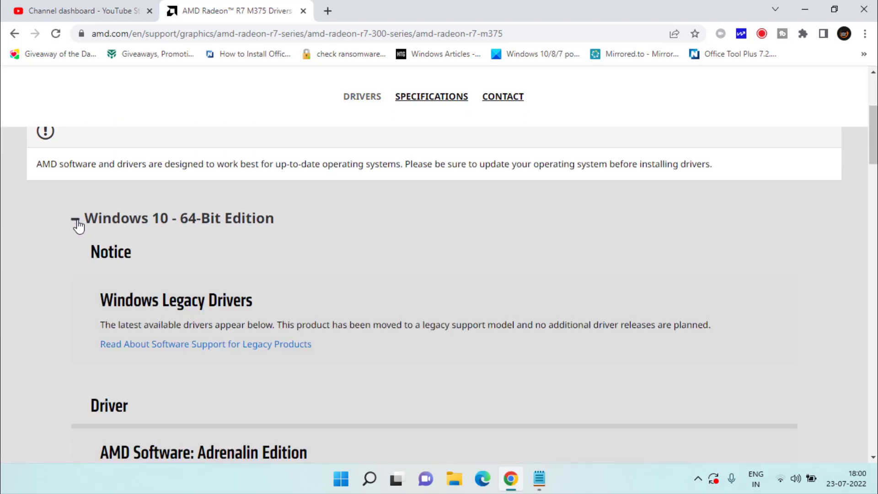
scroll(227, 249, "down", 4)
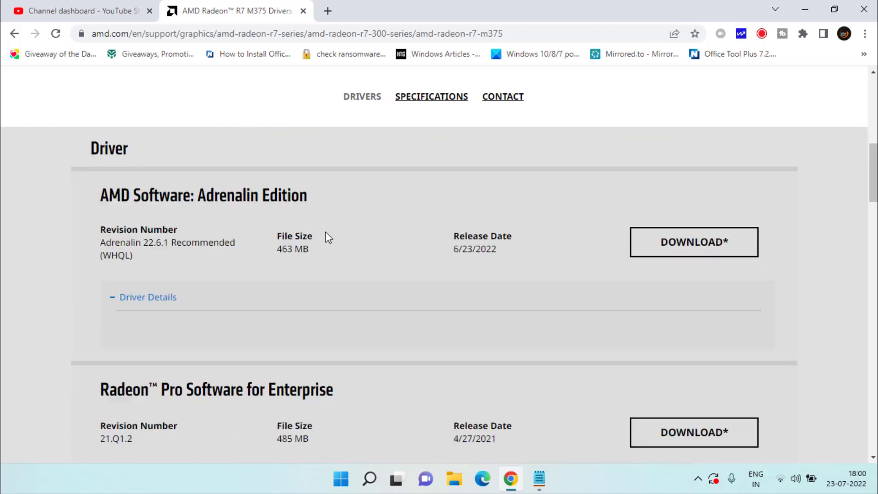
left_click(699, 249)
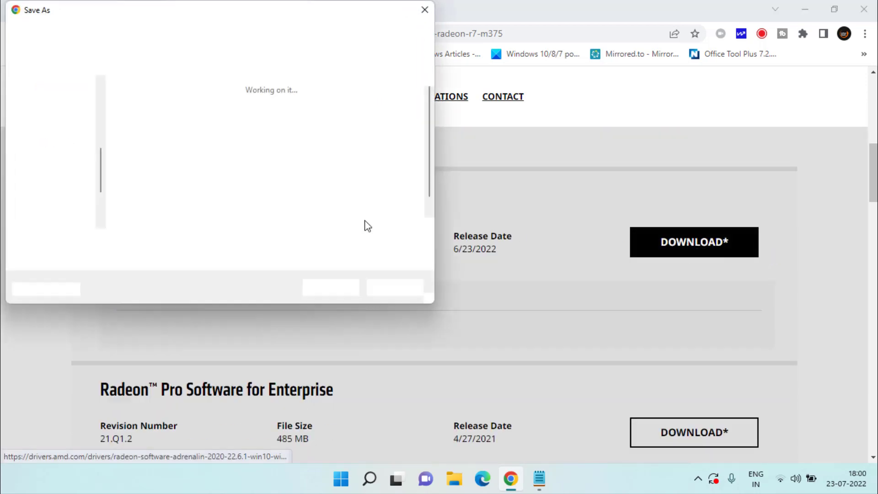
left_click(338, 288)
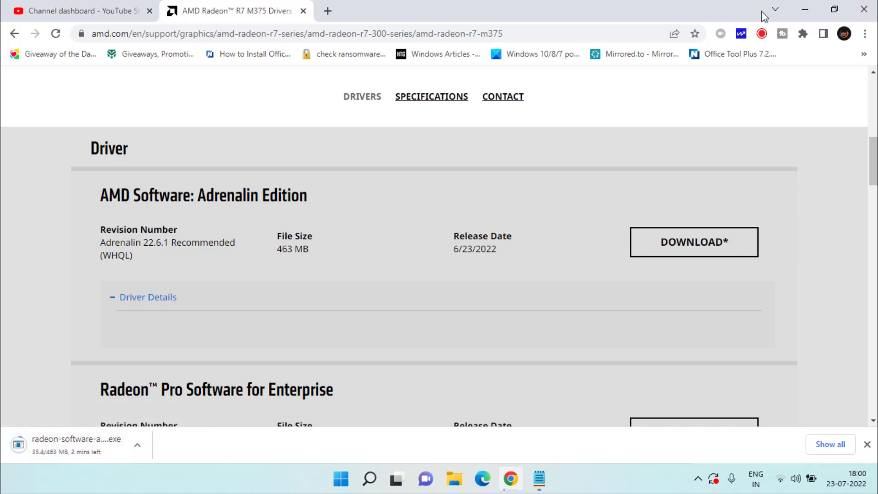
left_click(803, 10)
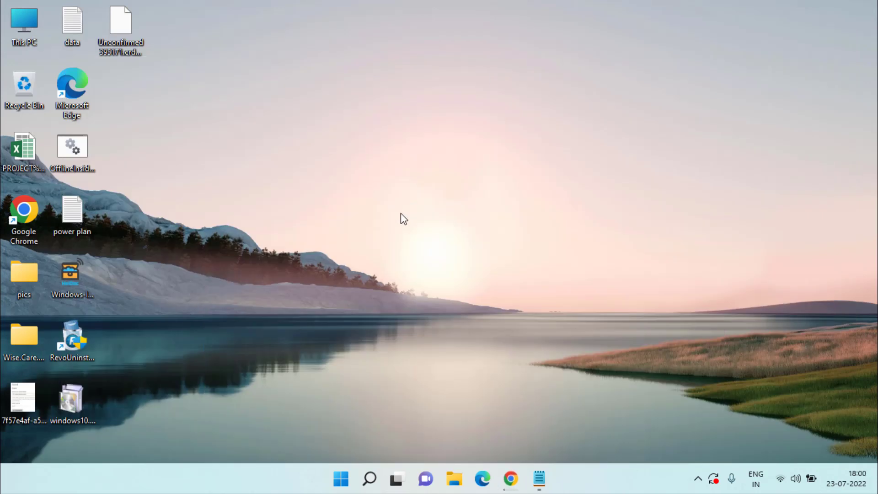